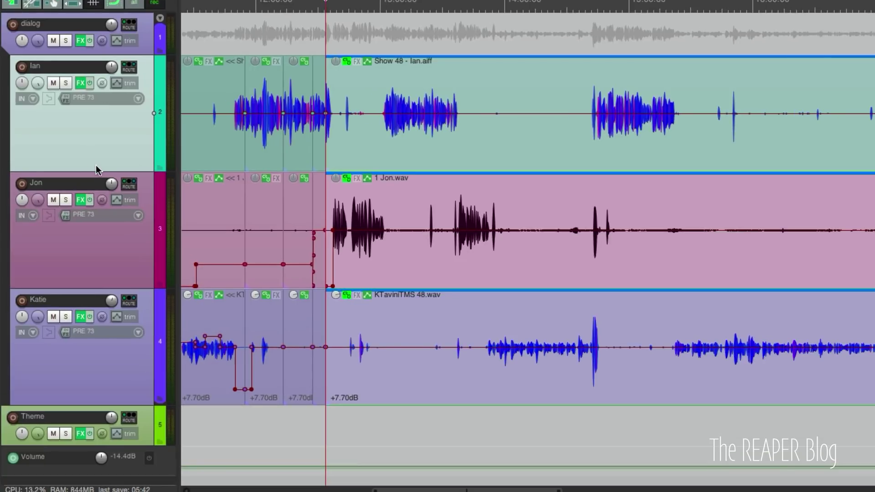
Step: Zoom the track view vertically in and out to demonstrate the change in track heights
{"action": "left_click_drag", "start_coordinate": [99, 149], "coordinate": [101, 125]}
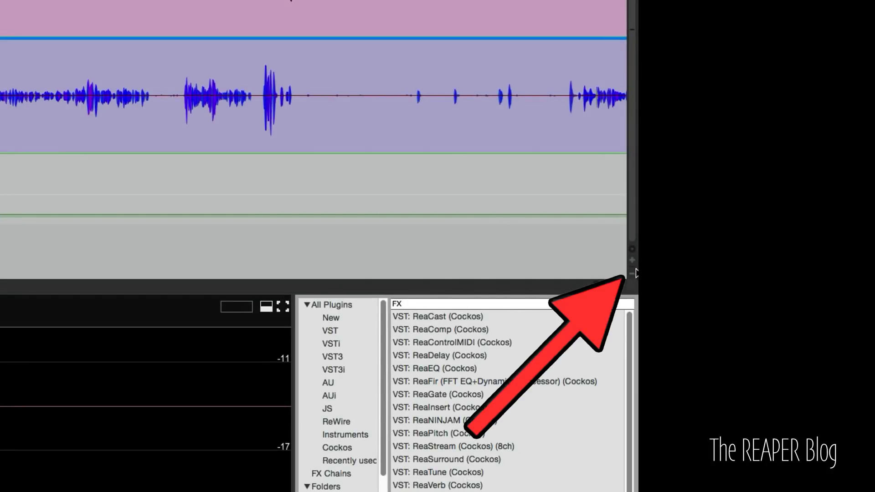
{"action": "left_click", "coordinate": [632, 260]}
{"action": "left_click", "coordinate": [632, 260]}
{"action": "left_click", "coordinate": [631, 260]}
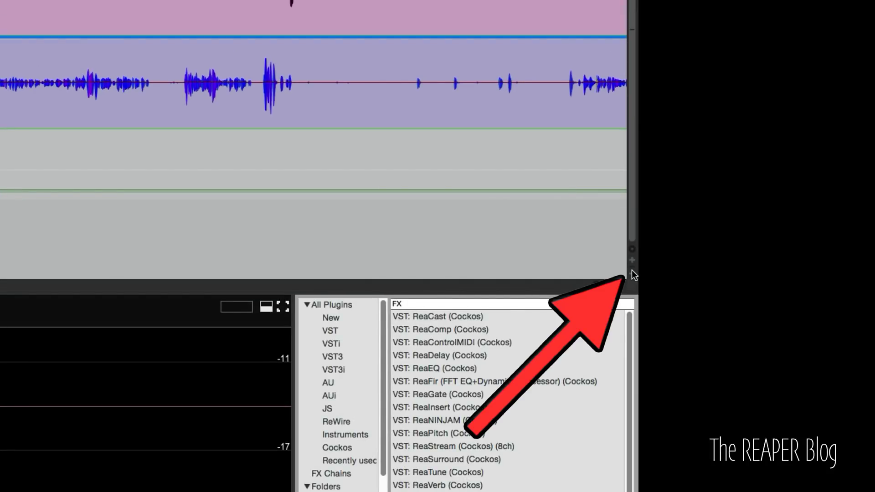
{"action": "left_click", "coordinate": [632, 270]}
{"action": "left_click", "coordinate": [632, 270]}
{"action": "left_click", "coordinate": [632, 270]}
{"action": "left_click", "coordinate": [632, 258]}
{"action": "left_click", "coordinate": [632, 259]}
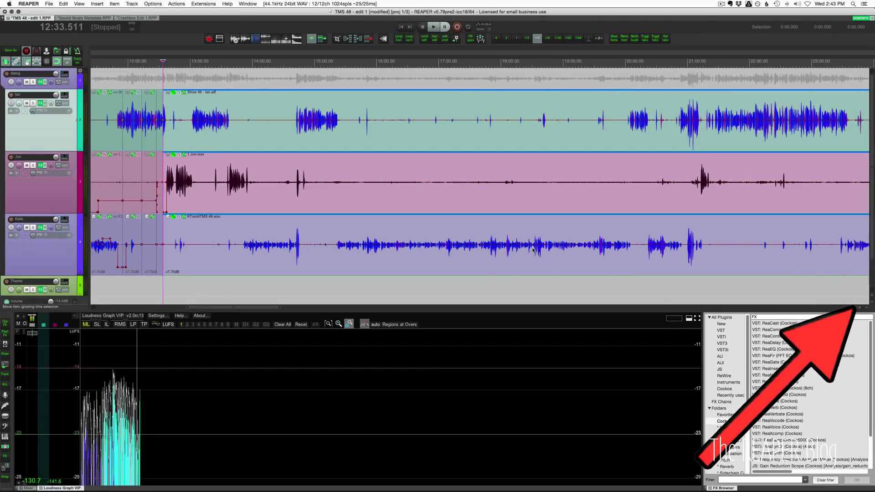
Step: Zoom all unlocked tracks vertically in and out around the arrange view's third track
{"action": "left_click", "coordinate": [293, 193]}
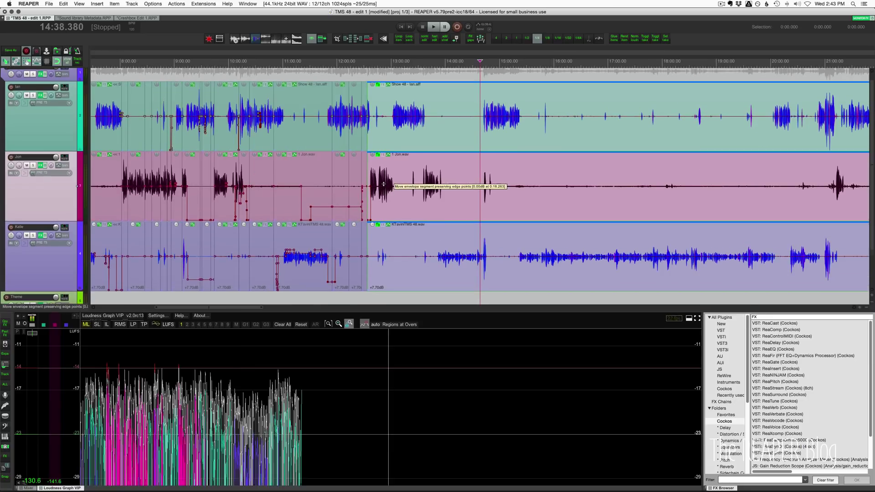
{"action": "scroll", "coordinate": [383, 185], "scroll_direction": "up", "scroll_amount": 2}
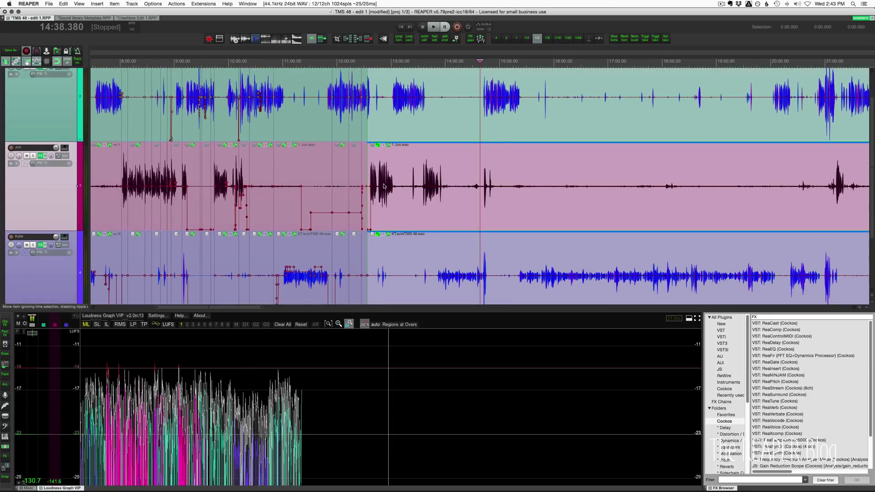
{"action": "scroll", "coordinate": [383, 186], "scroll_direction": "down", "scroll_amount": 2}
{"action": "scroll", "coordinate": [383, 186], "scroll_direction": "up", "scroll_amount": 2}
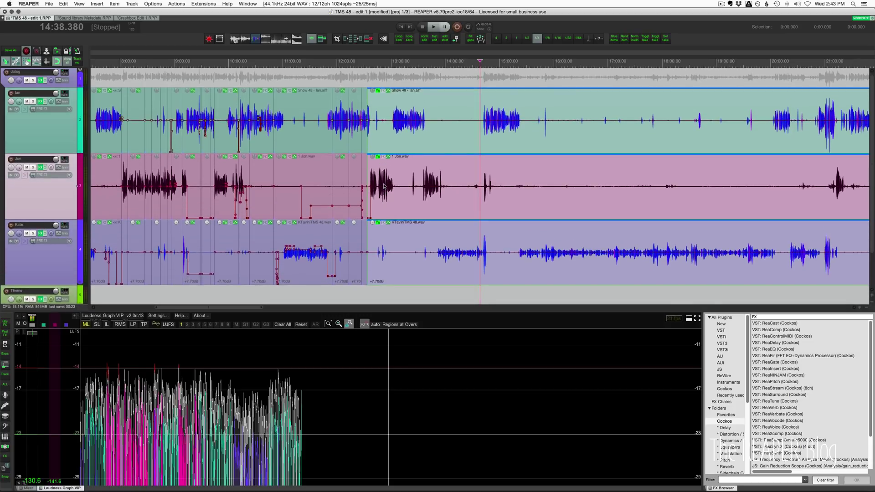
{"action": "scroll", "coordinate": [383, 186], "scroll_direction": "down", "scroll_amount": 3}
{"action": "scroll", "coordinate": [383, 186], "scroll_direction": "up", "scroll_amount": 2}
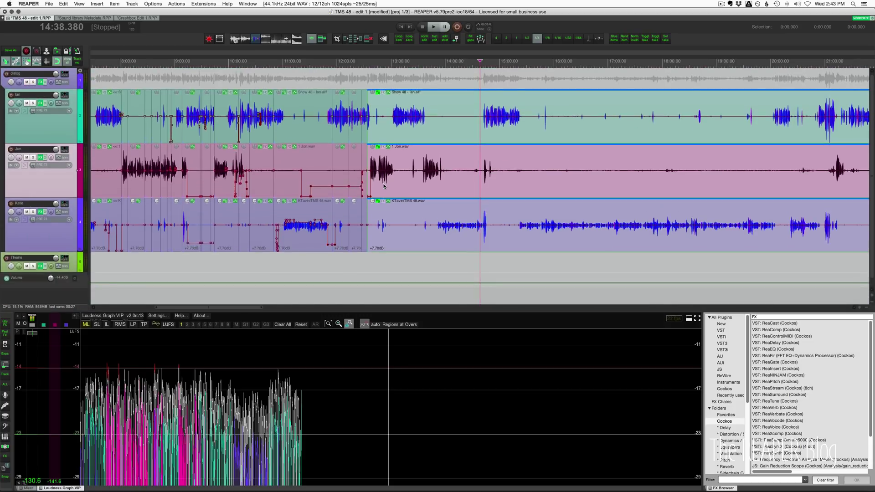
{"action": "scroll", "coordinate": [383, 186], "scroll_direction": "down", "scroll_amount": 1}
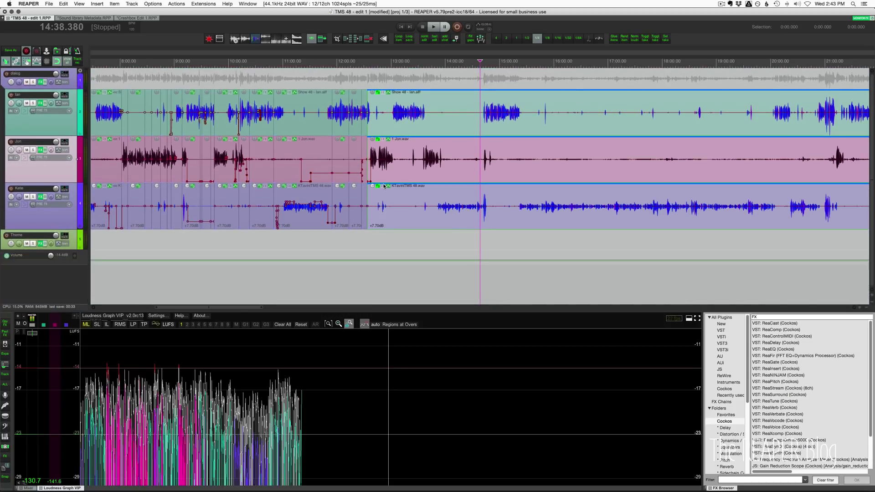
Step: Adjust the height of track 3 on its own and of tracks 2 to 4 together
{"action": "scroll", "coordinate": [383, 186], "scroll_direction": "up", "scroll_amount": 3}
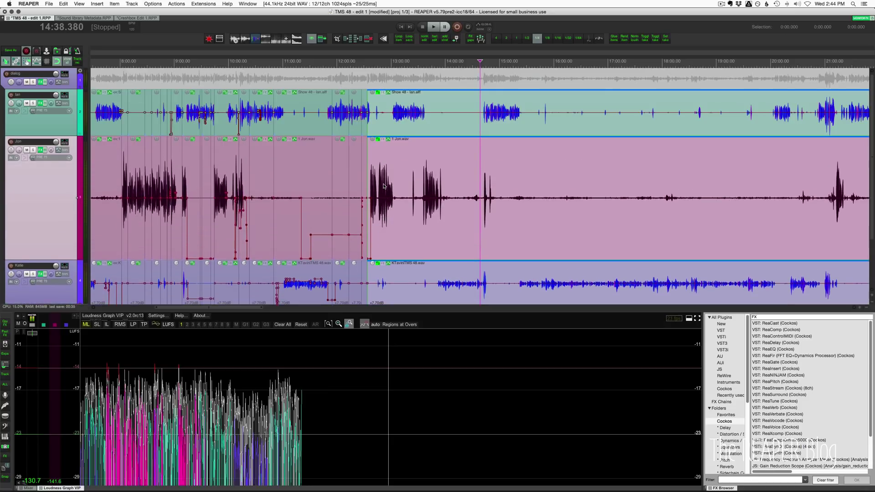
{"action": "scroll", "coordinate": [383, 186], "scroll_direction": "down", "scroll_amount": 2}
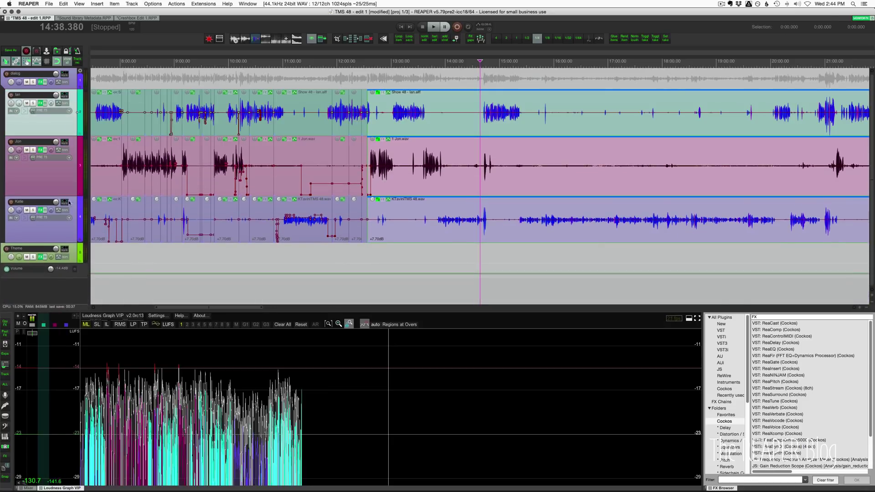
{"action": "scroll", "coordinate": [401, 165], "scroll_direction": "up", "scroll_amount": 3}
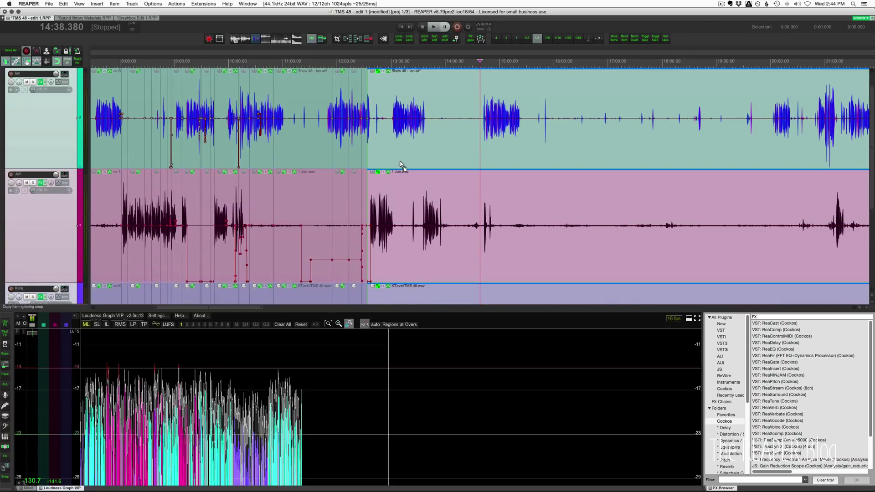
{"action": "scroll", "coordinate": [400, 162], "scroll_direction": "down", "scroll_amount": 4}
{"action": "scroll", "coordinate": [400, 162], "scroll_direction": "up", "scroll_amount": 3}
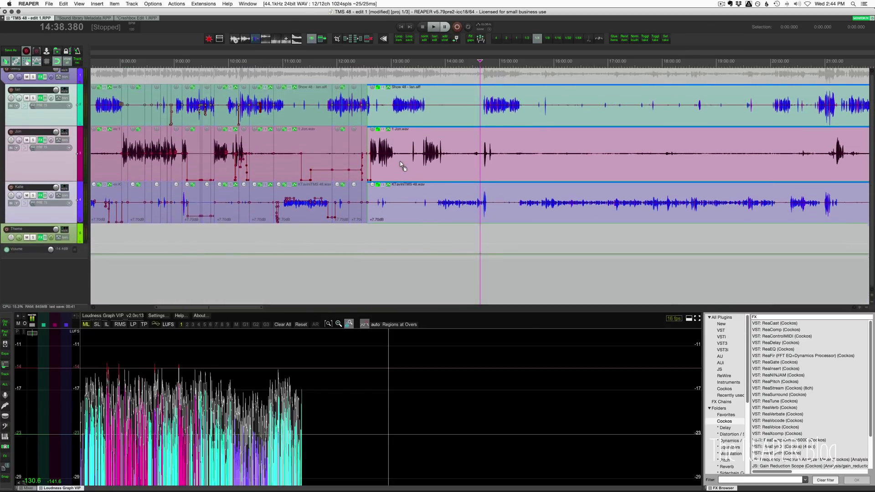
Step: Expand track 2 with the other tracks minimized, and return tracks 2 to 4 to equal, smaller heights
{"action": "left_click", "coordinate": [301, 164]}
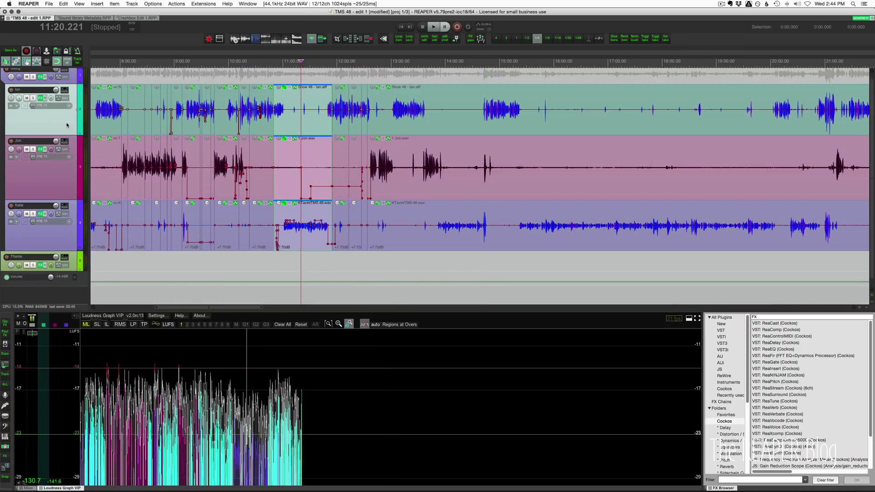
{"action": "double_click", "coordinate": [66, 125]}
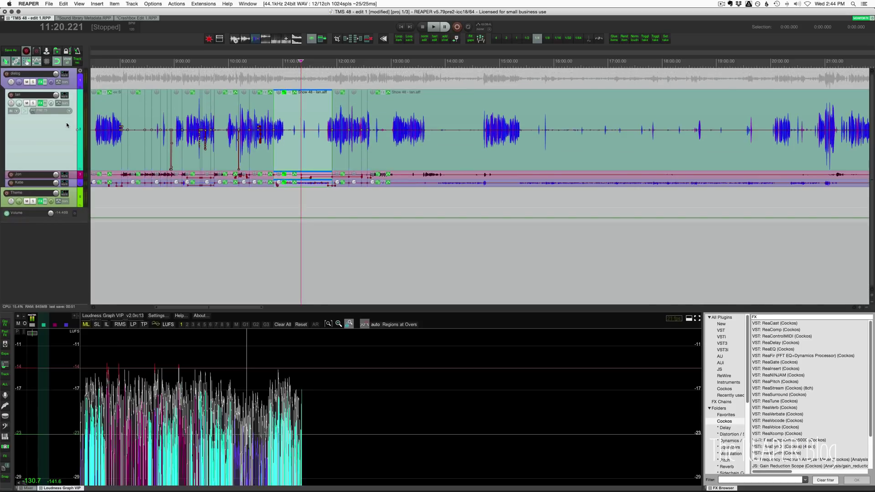
{"action": "key", "text": "Page_Up"}
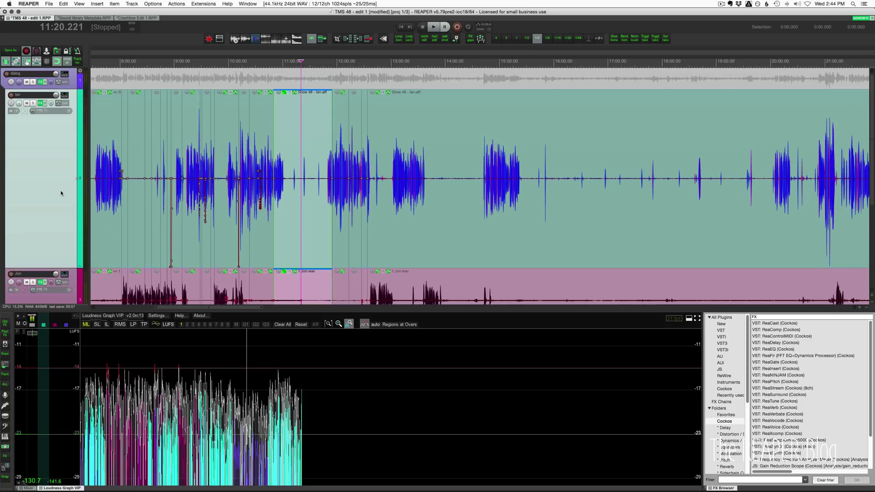
{"action": "scroll", "coordinate": [61, 193], "scroll_direction": "down", "scroll_amount": 2}
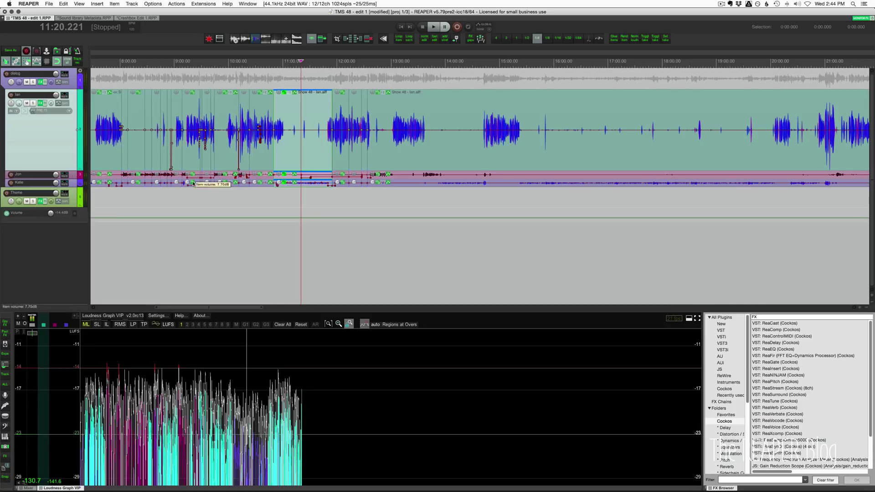
{"action": "scroll", "coordinate": [200, 183], "scroll_direction": "down", "scroll_amount": 4}
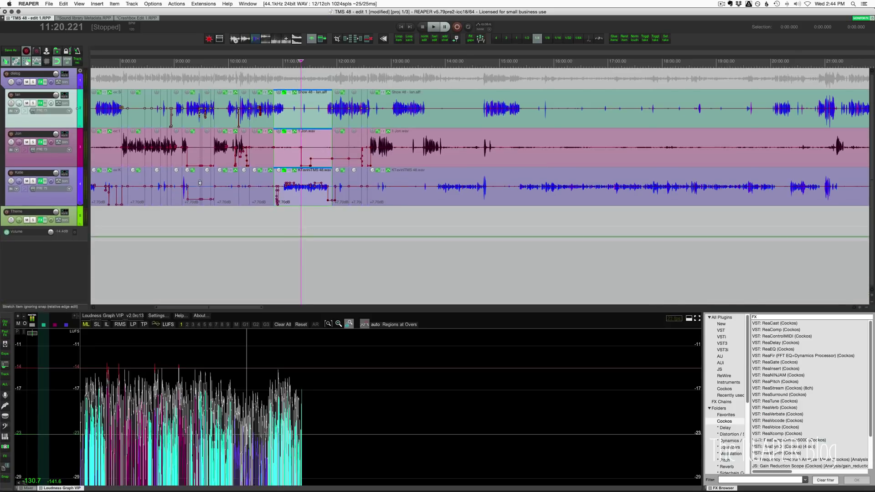
Step: Look up the actions assigned to the backtick key and to Opt+Shift+Mousewheel in the action list
{"action": "key", "text": "shift+slash"}
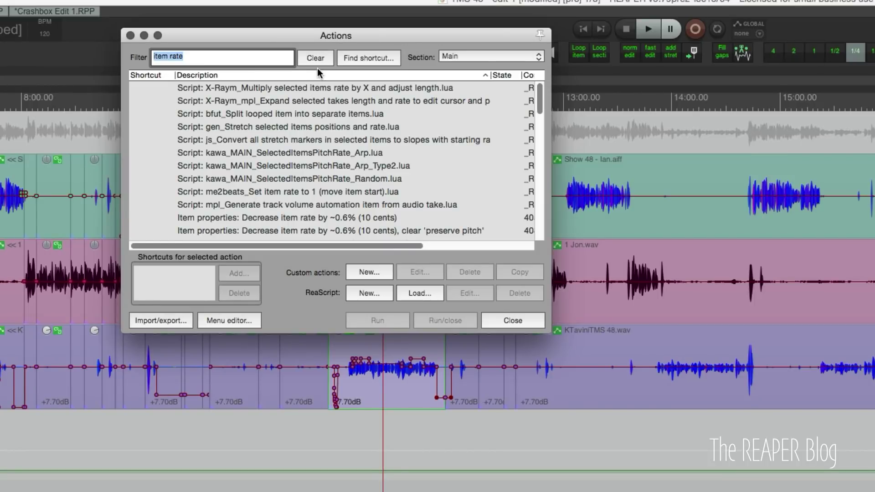
{"action": "left_click", "coordinate": [365, 58]}
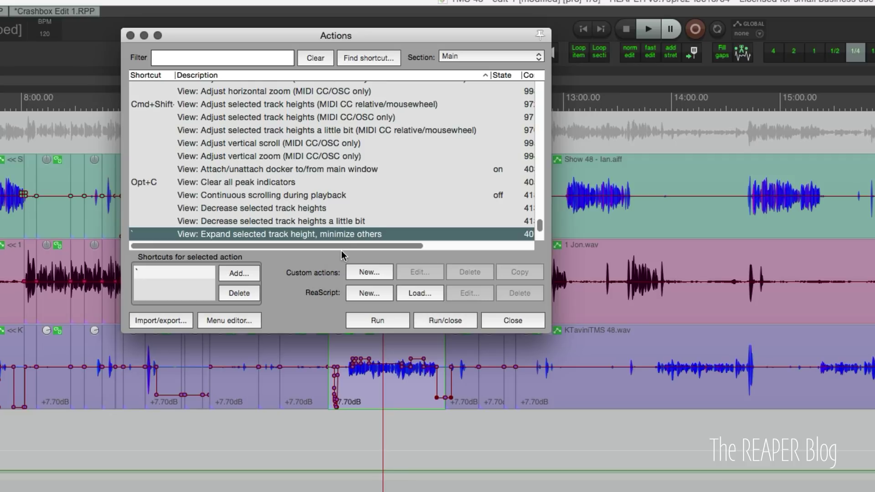
{"action": "left_click", "coordinate": [367, 61]}
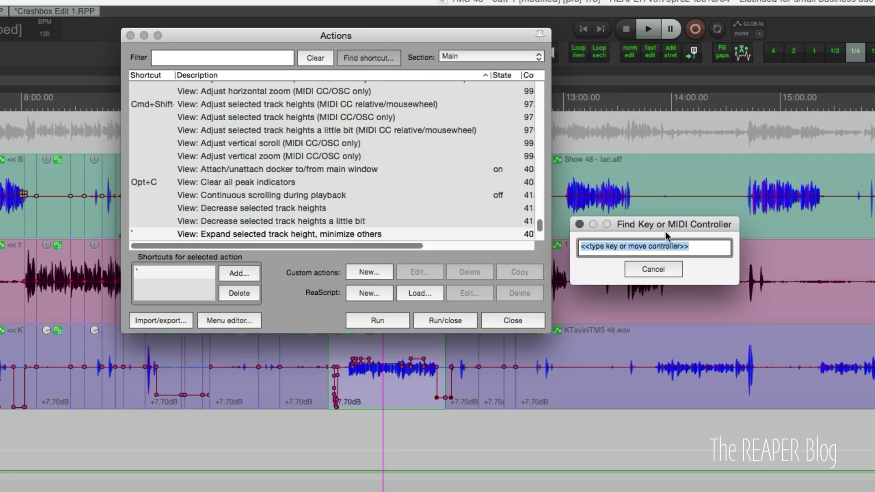
{"action": "scroll", "coordinate": [664, 250], "scroll_direction": "up", "scroll_amount": 1, "text": "alt+shift"}
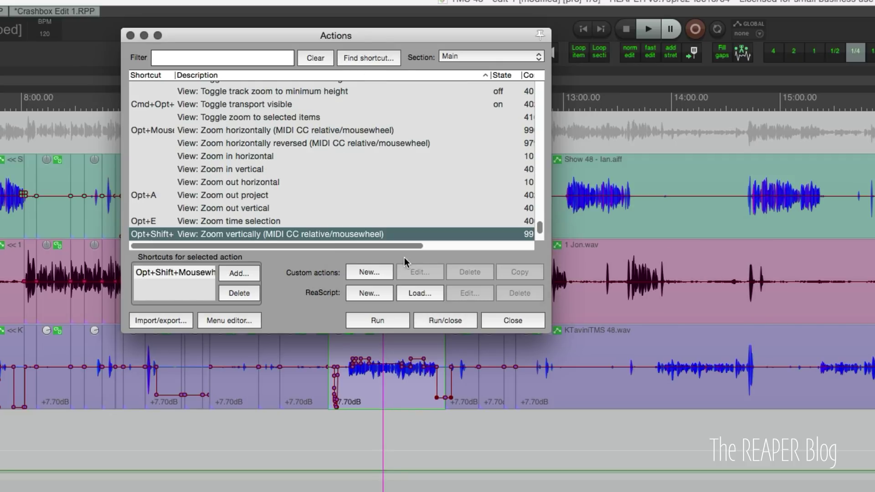
{"action": "scroll", "coordinate": [272, 236], "scroll_direction": "down", "scroll_amount": 2}
Step: Look up the action assigned to Cmd+Shift+Mousewheel and close the action list
{"action": "left_click", "coordinate": [368, 58]}
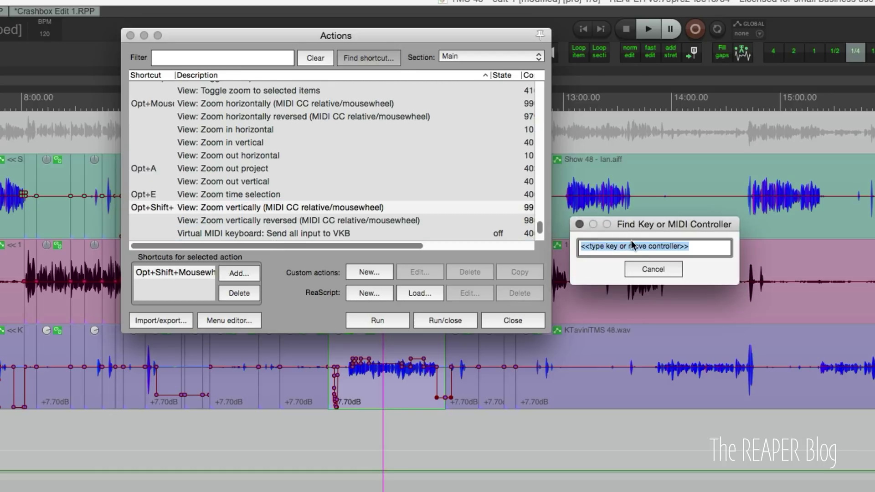
{"action": "scroll", "coordinate": [631, 242], "scroll_direction": "up", "scroll_amount": 1, "text": "shift+super"}
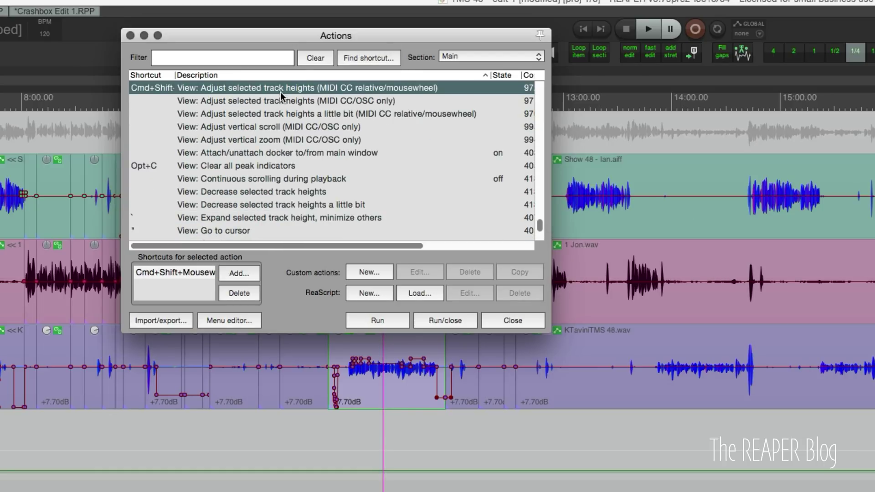
{"action": "left_click", "coordinate": [506, 321]}
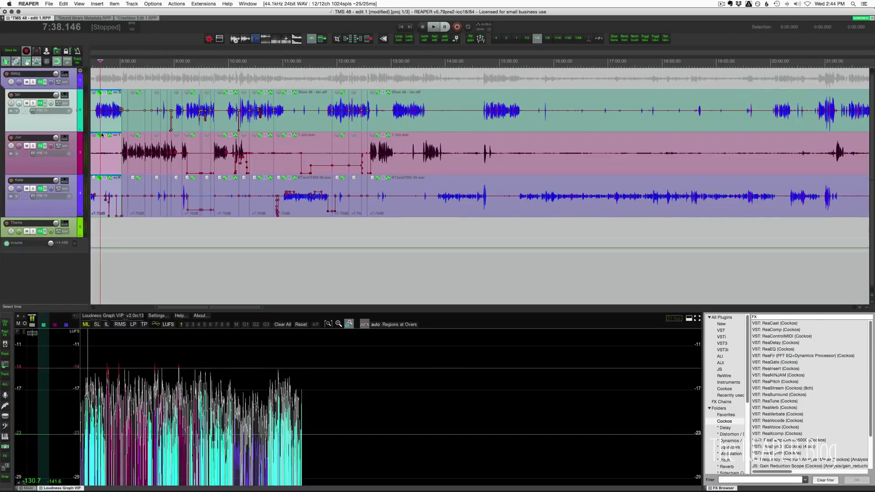
Step: Increase the height of tracks 2 to 4 and select those three tracks
{"action": "scroll", "coordinate": [104, 138], "scroll_direction": "up", "scroll_amount": 4, "text": "shift+super"}
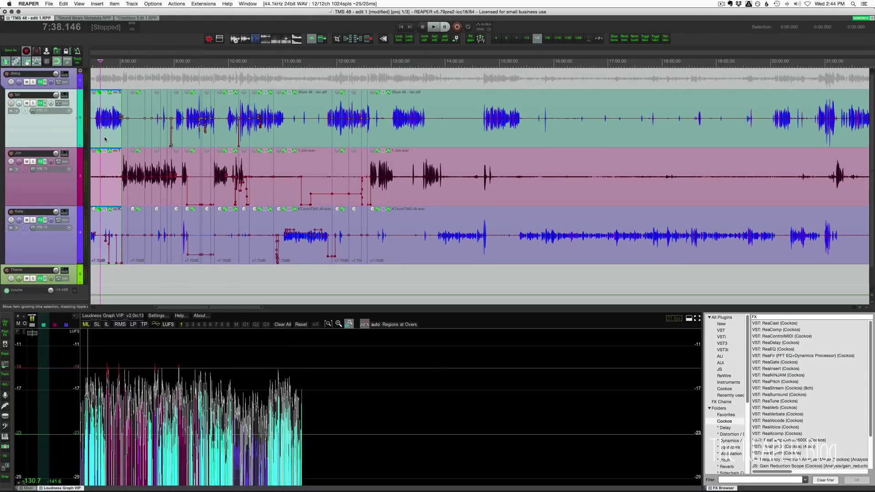
{"action": "left_click", "coordinate": [75, 87]}
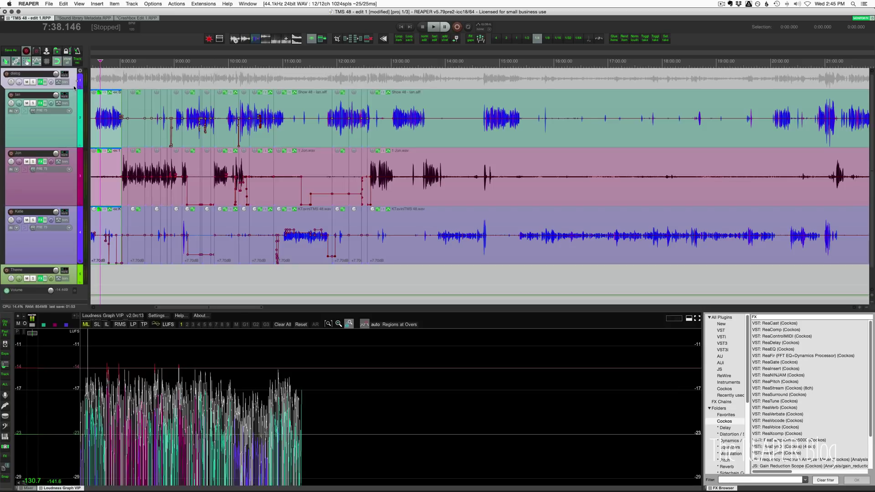
{"action": "left_click", "coordinate": [57, 134]}
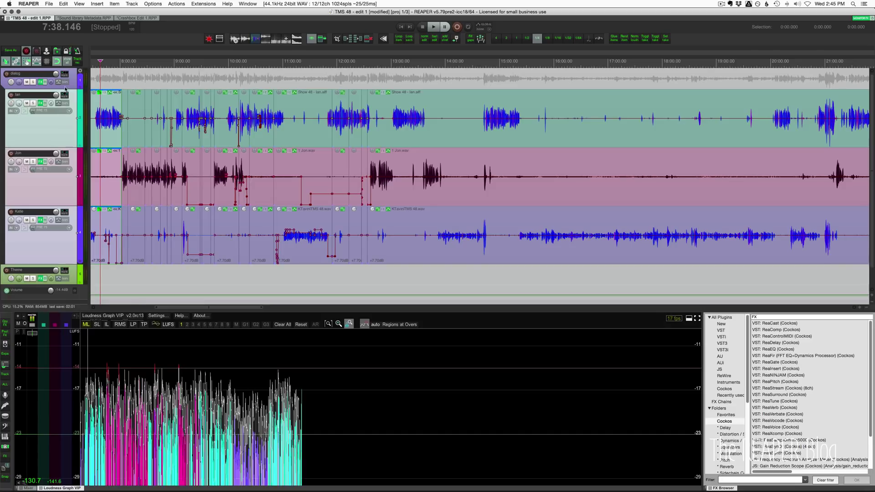
Step: Check the Lock track height option of the dialog folder track
{"action": "scroll", "coordinate": [90, 150], "scroll_direction": "left", "scroll_amount": 3}
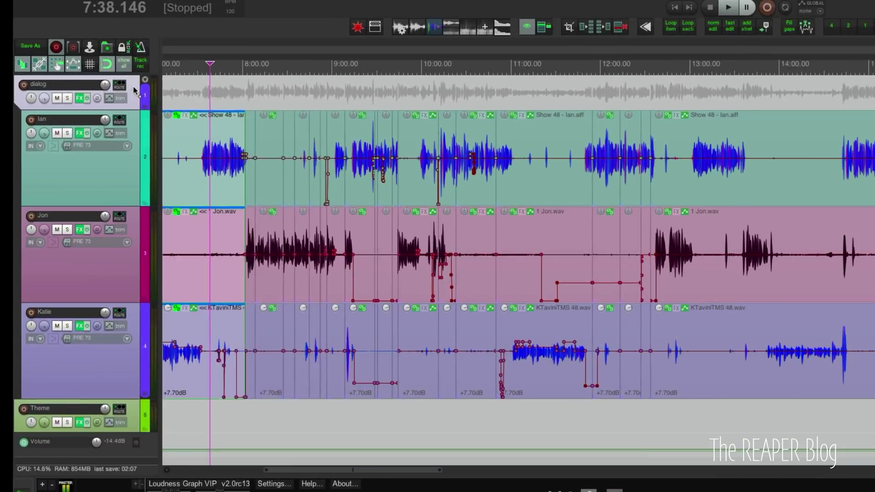
{"action": "right_click", "coordinate": [75, 75]}
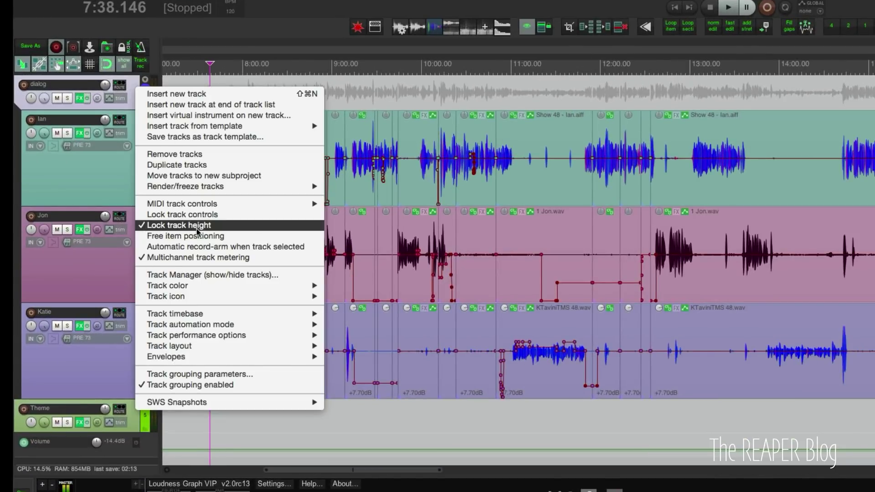
{"action": "left_click", "coordinate": [91, 184]}
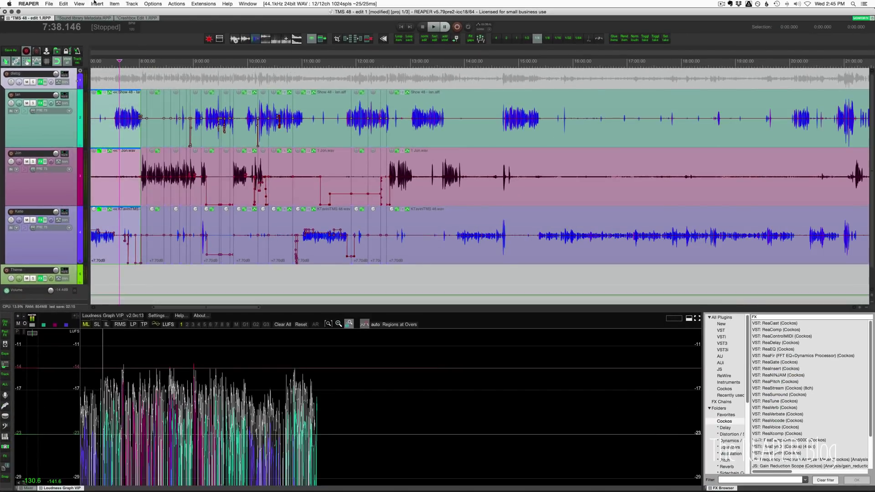
Step: Show the Track Manager with a wider window and Height Lock column, and lock the height of tracks 2 to 4
{"action": "left_click", "coordinate": [79, 4]}
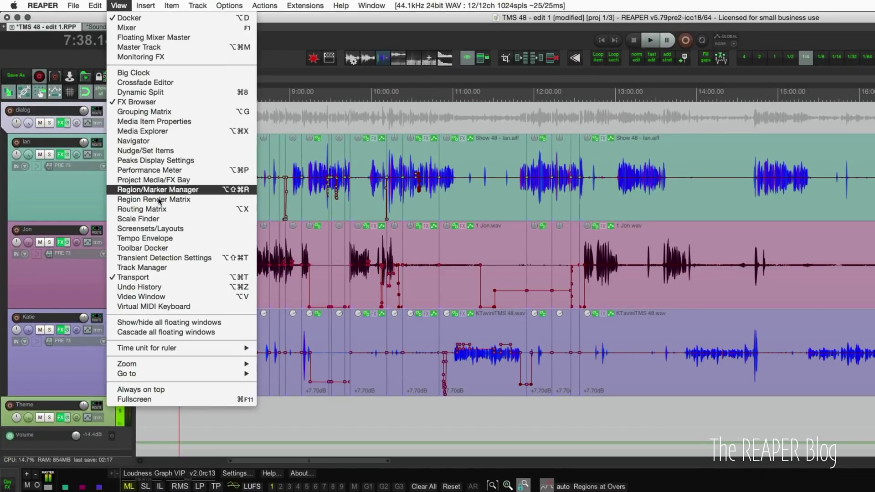
{"action": "left_click", "coordinate": [142, 267]}
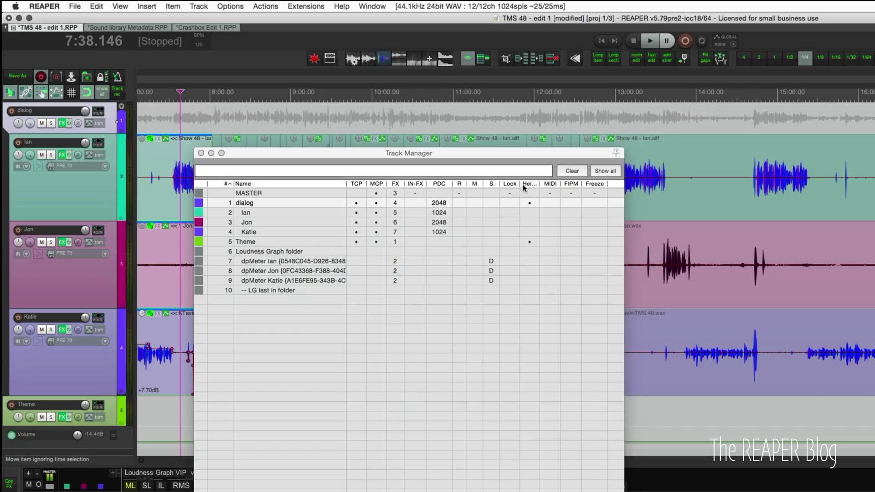
{"action": "left_click_drag", "start_coordinate": [624, 180], "coordinate": [769, 180]}
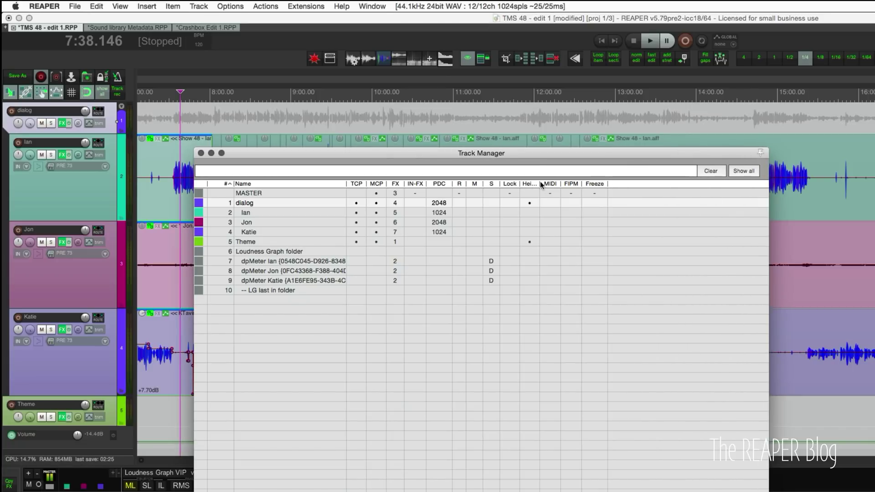
{"action": "left_click_drag", "start_coordinate": [541, 183], "coordinate": [585, 183]}
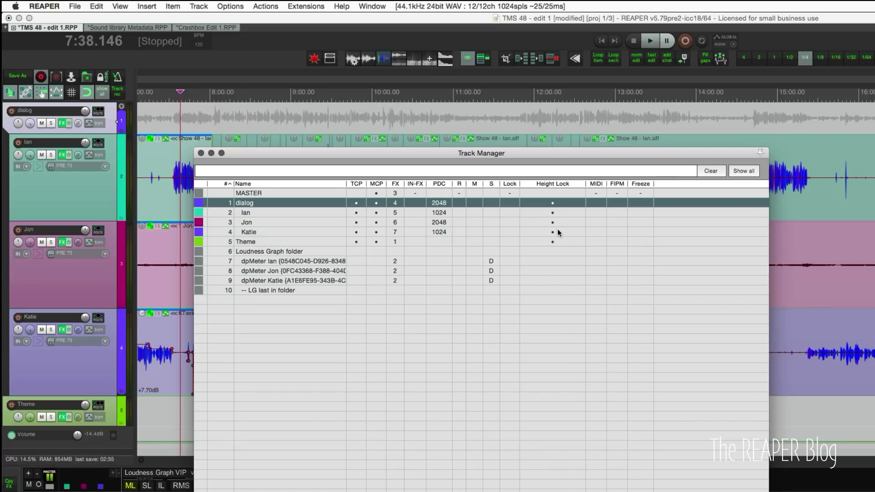
{"action": "left_click", "coordinate": [20, 201]}
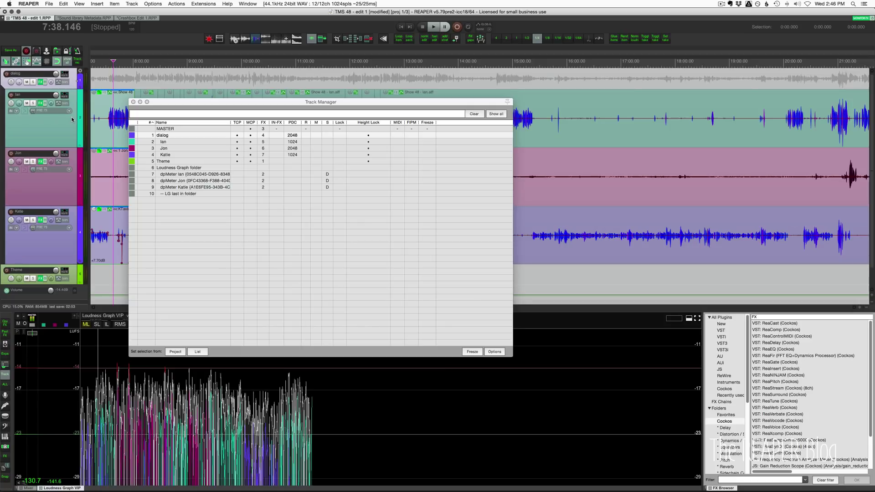
Step: Reduce the height of the height-locked tracks 2 to 4 by moving their borders, and close the Track Manager
{"action": "left_click", "coordinate": [70, 130]}
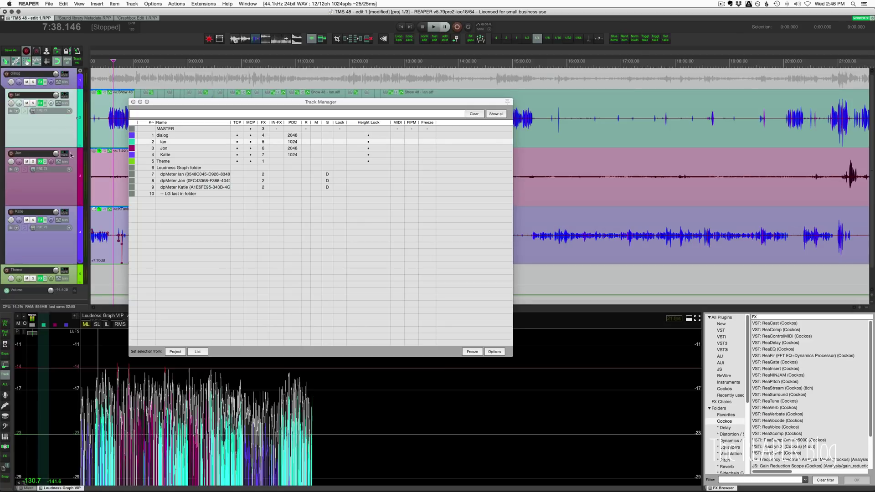
{"action": "left_click_drag", "start_coordinate": [72, 146], "coordinate": [72, 128]}
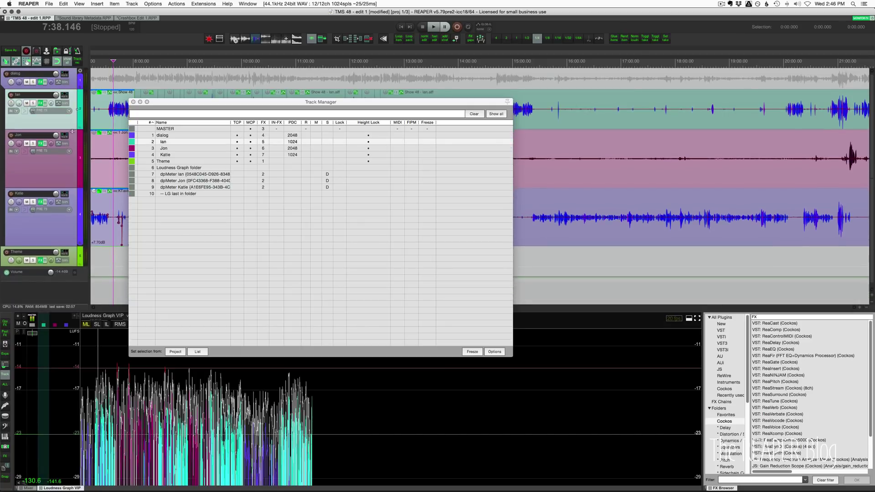
{"action": "left_click_drag", "start_coordinate": [71, 187], "coordinate": [71, 168]}
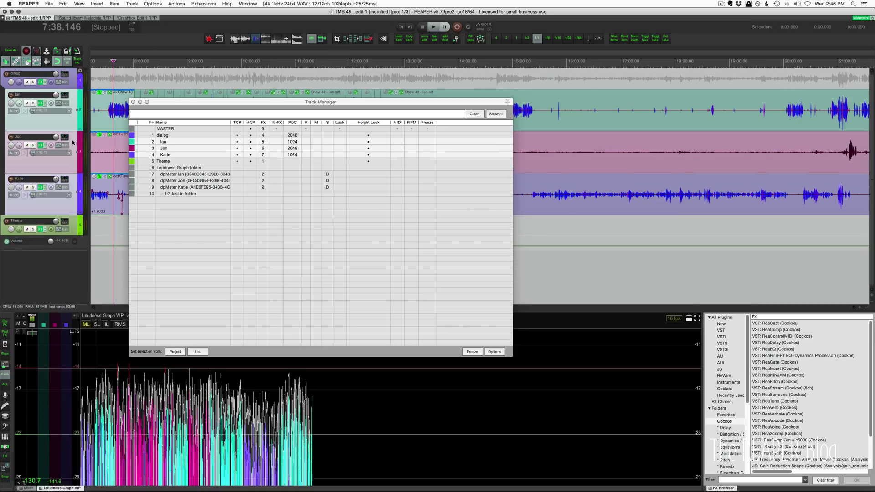
{"action": "key", "text": "Escape"}
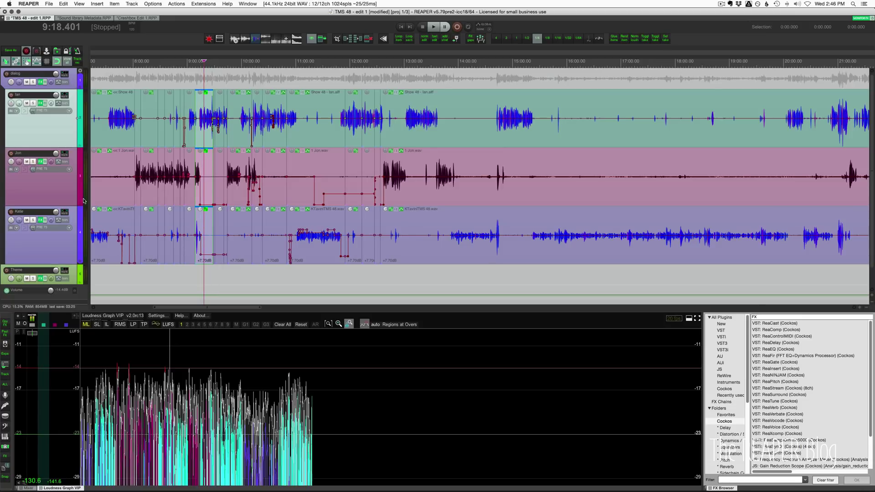
Step: Switch to the Sound library Metadata project and vary the height of its unlocked tracks with vertical zoom
{"action": "left_click", "coordinate": [88, 18]}
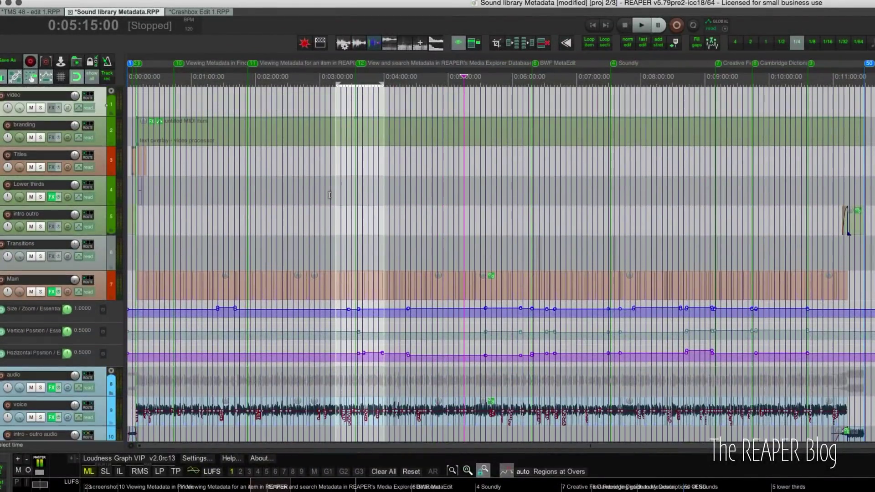
{"action": "scroll", "coordinate": [329, 195], "scroll_direction": "down", "scroll_amount": 2}
{"action": "scroll", "coordinate": [330, 195], "scroll_direction": "up", "scroll_amount": 6}
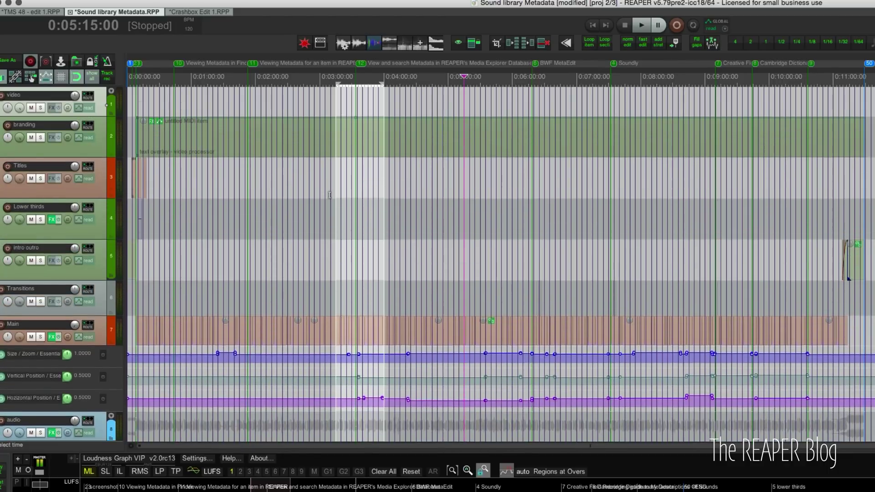
{"action": "scroll", "coordinate": [330, 195], "scroll_direction": "down", "scroll_amount": 2}
{"action": "scroll", "coordinate": [329, 195], "scroll_direction": "down", "scroll_amount": 3}
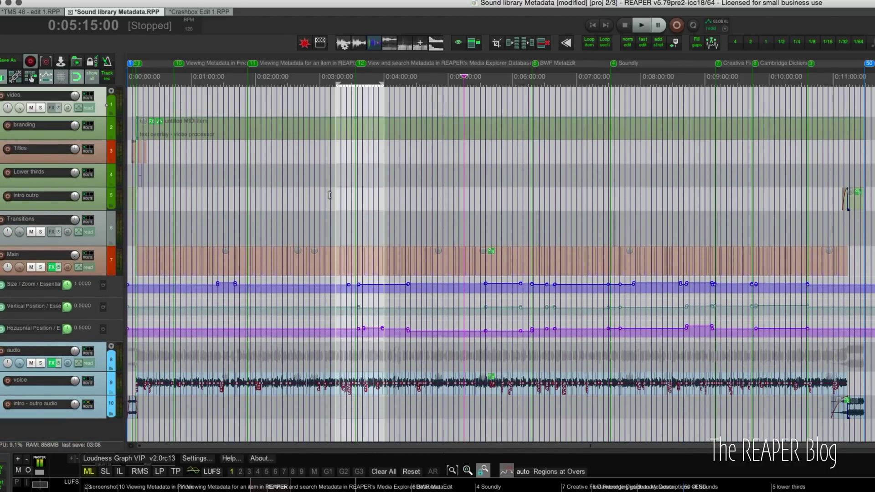
{"action": "scroll", "coordinate": [329, 195], "scroll_direction": "up", "scroll_amount": 3}
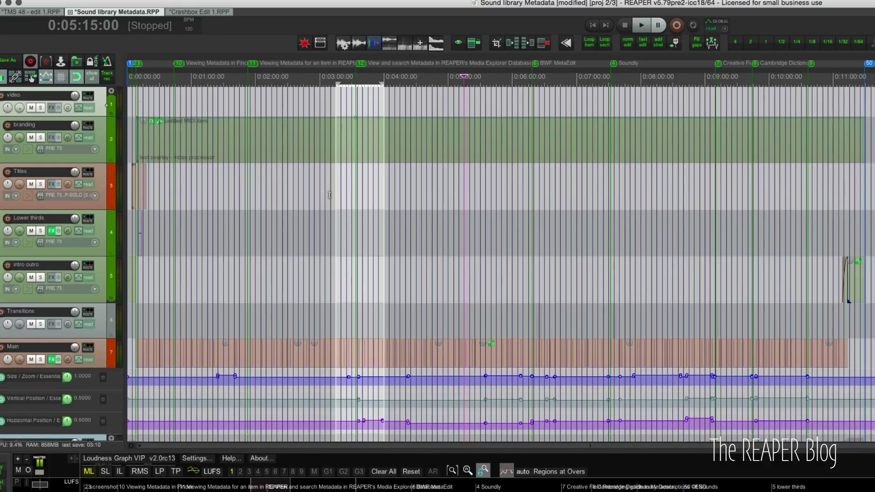
{"action": "scroll", "coordinate": [330, 195], "scroll_direction": "down", "scroll_amount": 1}
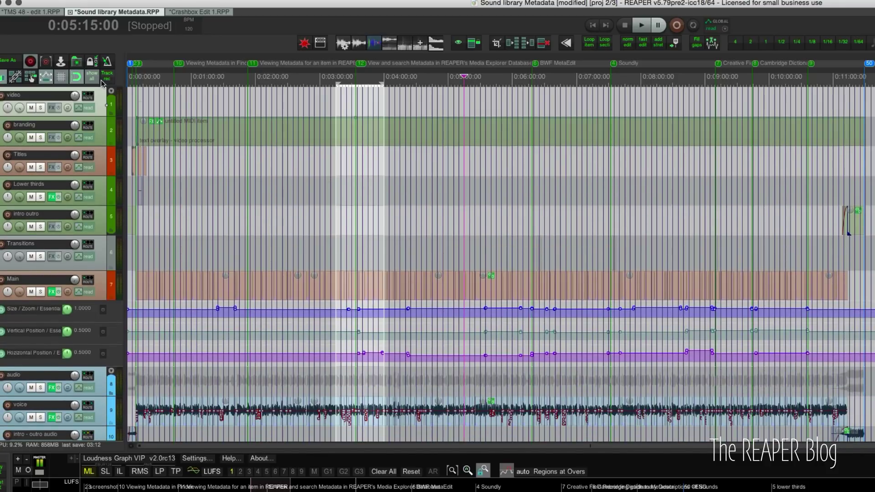
Step: Vary the unlocked tracks' heights with vertical zoom, first with the Main track selected and then with the audio folder track selected
{"action": "left_click", "coordinate": [102, 288]}
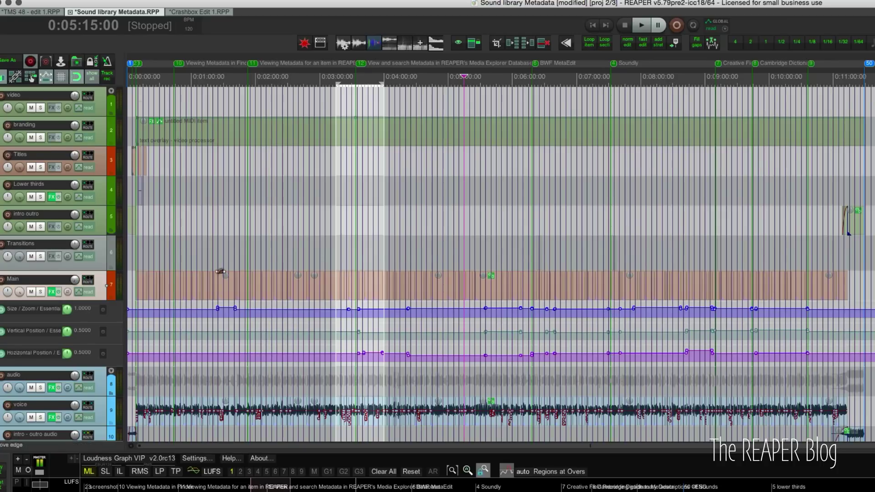
{"action": "scroll", "coordinate": [221, 272], "scroll_direction": "up", "scroll_amount": 2}
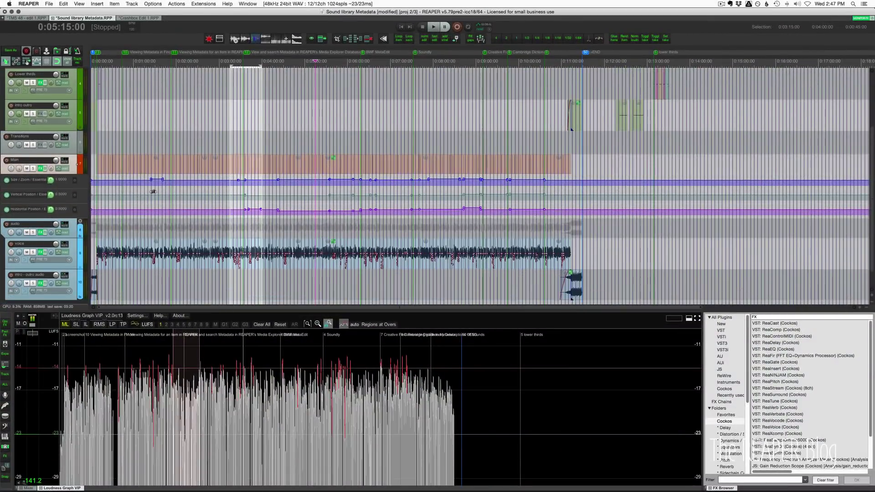
{"action": "left_click", "coordinate": [26, 62]}
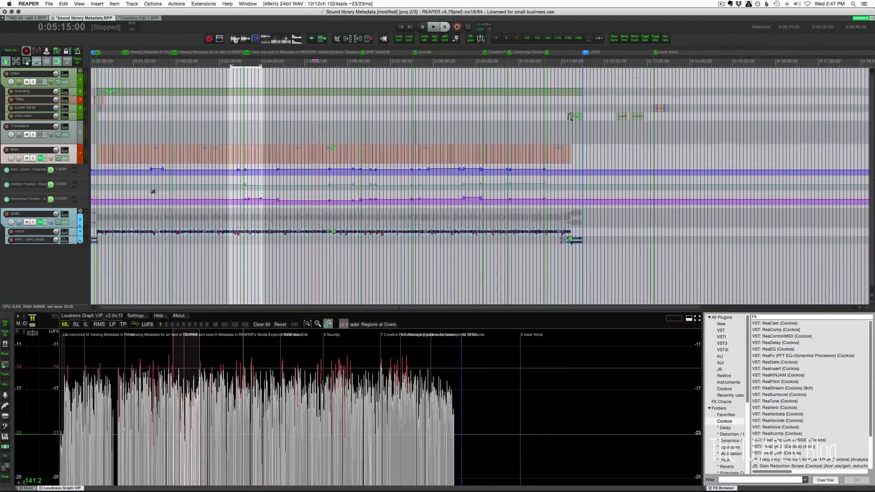
{"action": "scroll", "coordinate": [153, 191], "scroll_direction": "up", "scroll_amount": 4}
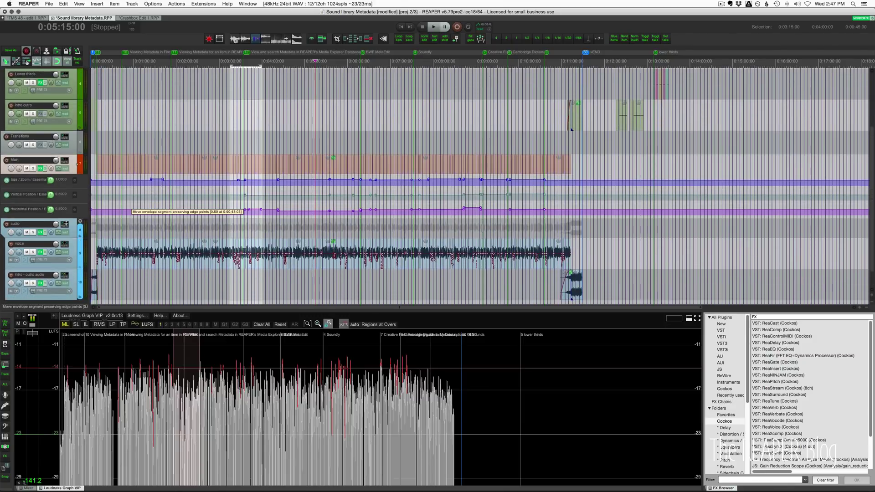
{"action": "left_click", "coordinate": [74, 230]}
{"action": "scroll", "coordinate": [123, 243], "scroll_direction": "down", "scroll_amount": 2}
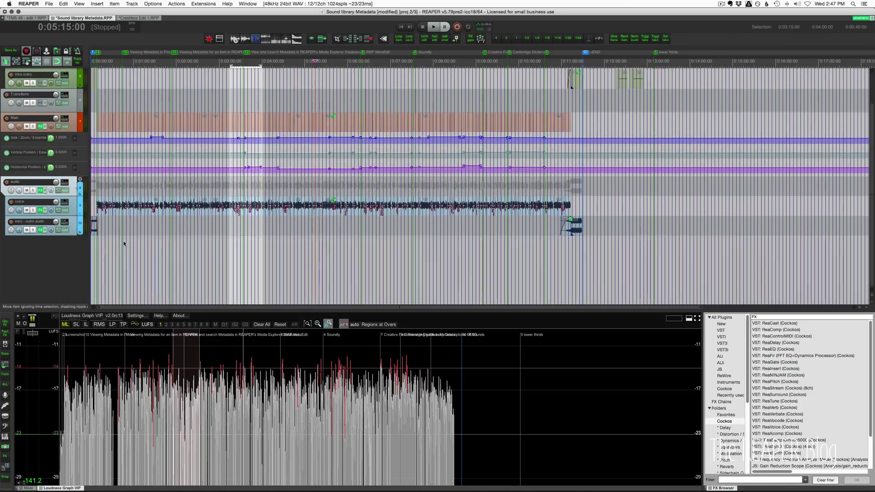
Step: Switch to the Crashbox Edit 1 project, resize its unlocked child tracks with vertical zoom, and select the submaster track
{"action": "left_click", "coordinate": [144, 18]}
{"action": "left_click", "coordinate": [305, 166]}
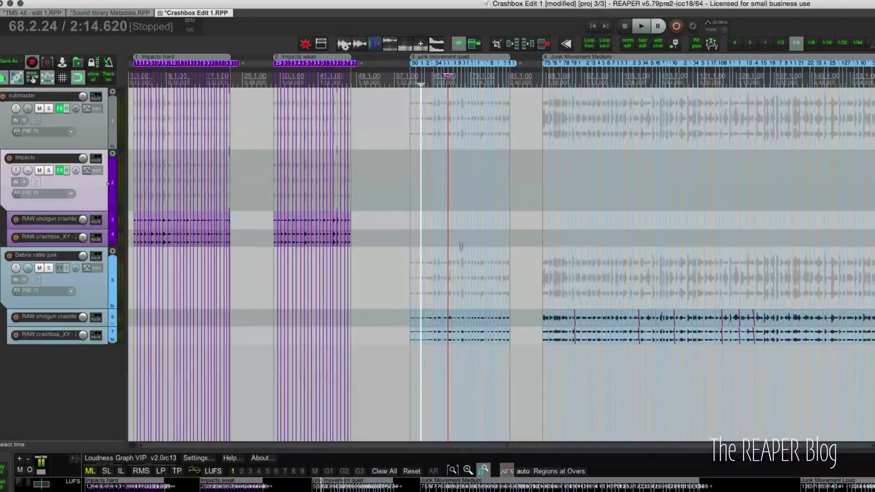
{"action": "scroll", "coordinate": [313, 172], "scroll_direction": "up", "scroll_amount": 3}
{"action": "scroll", "coordinate": [461, 246], "scroll_direction": "down", "scroll_amount": 2}
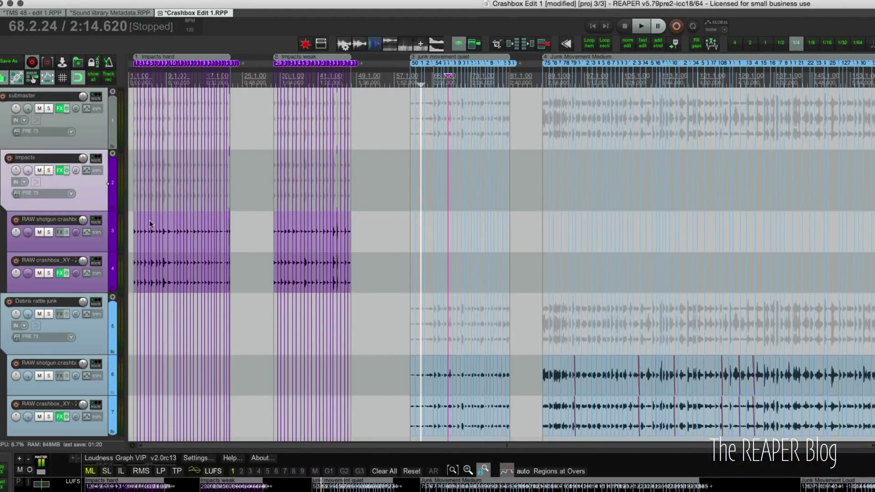
{"action": "left_click", "coordinate": [98, 141]}
{"action": "left_click", "coordinate": [113, 146]}
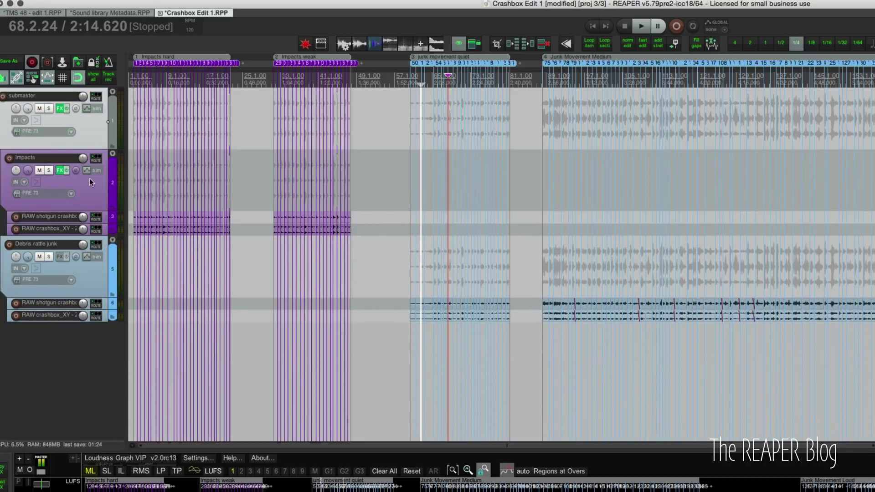
Step: Select the Impacts folder track, then enlarge and shrink the unlocked RAW child tracks with vertical zoom
{"action": "left_click", "coordinate": [90, 182]}
{"action": "scroll", "coordinate": [365, 242], "scroll_direction": "up", "scroll_amount": 4}
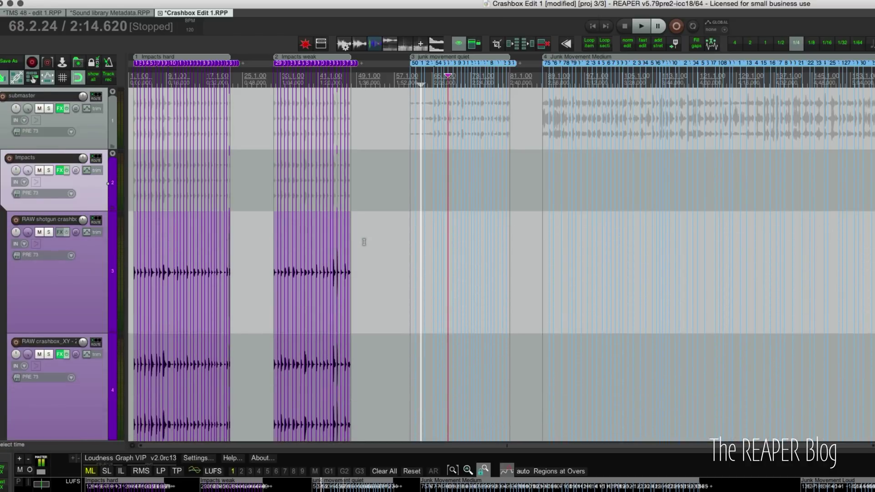
{"action": "scroll", "coordinate": [364, 242], "scroll_direction": "down", "scroll_amount": 2}
{"action": "scroll", "coordinate": [411, 286], "scroll_direction": "down", "scroll_amount": 1}
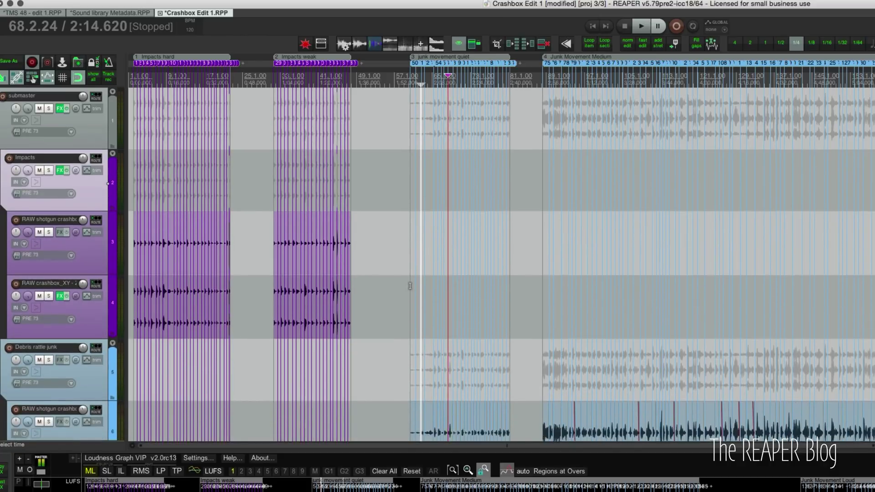
{"action": "scroll", "coordinate": [411, 286], "scroll_direction": "down", "scroll_amount": 2}
{"action": "scroll", "coordinate": [102, 237], "scroll_direction": "down", "scroll_amount": 1}
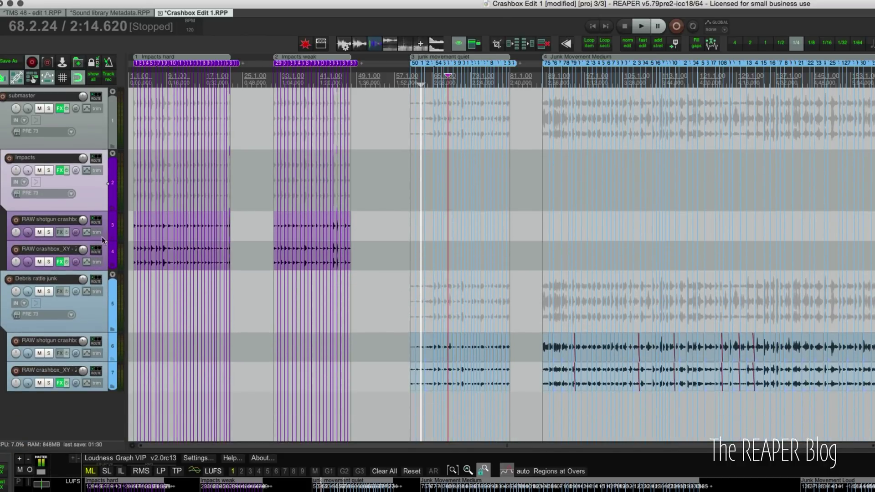
Step: Select the RAW shotgun track in the Impacts folder and cycle the track heights
{"action": "left_click", "coordinate": [103, 228]}
{"action": "key", "text": "grave"}
{"action": "key", "text": "grave"}
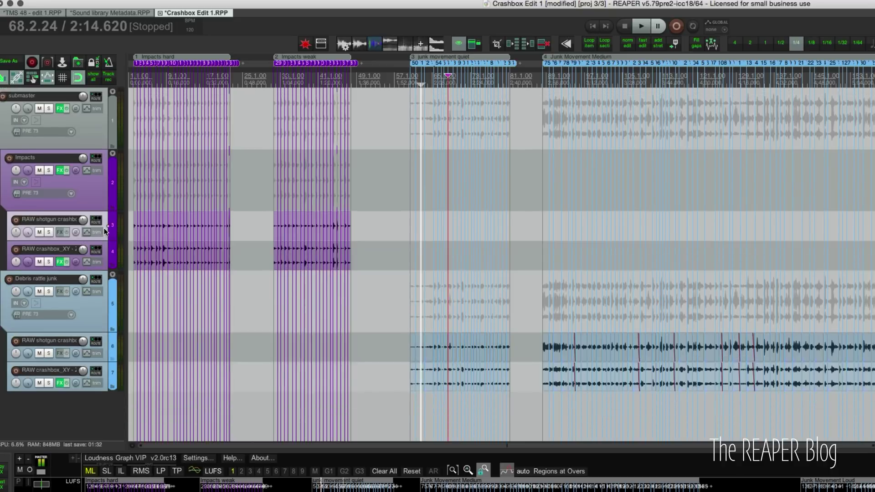